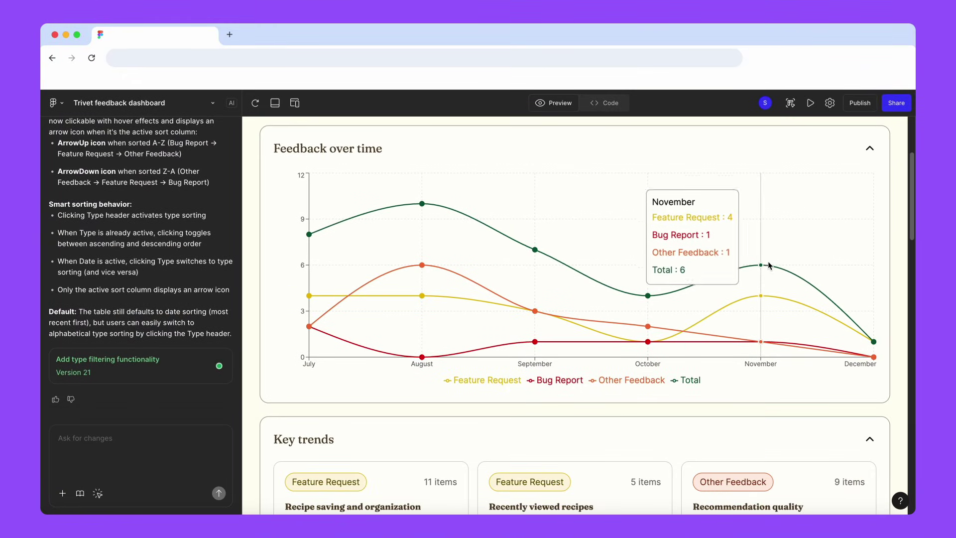
scroll(761, 269, "down", 5)
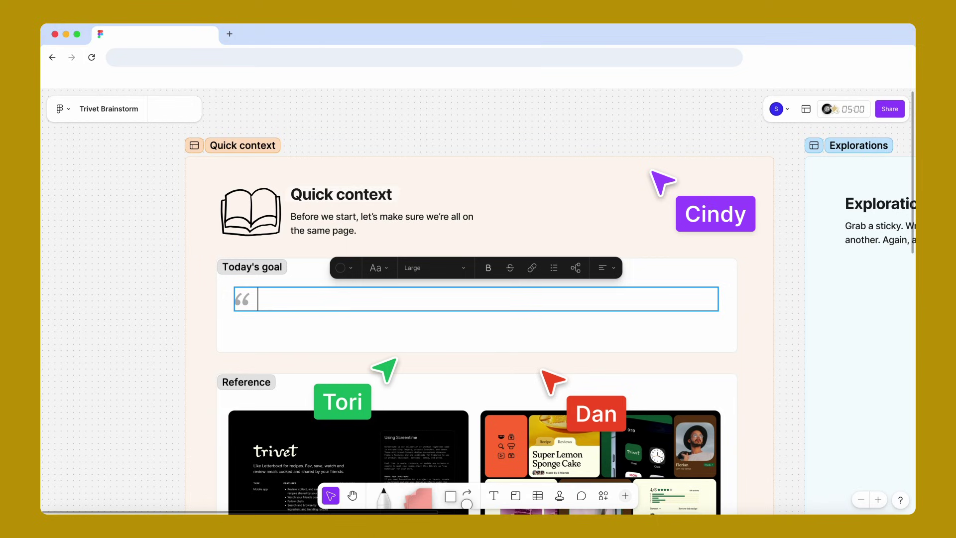
type("How might we encourage")
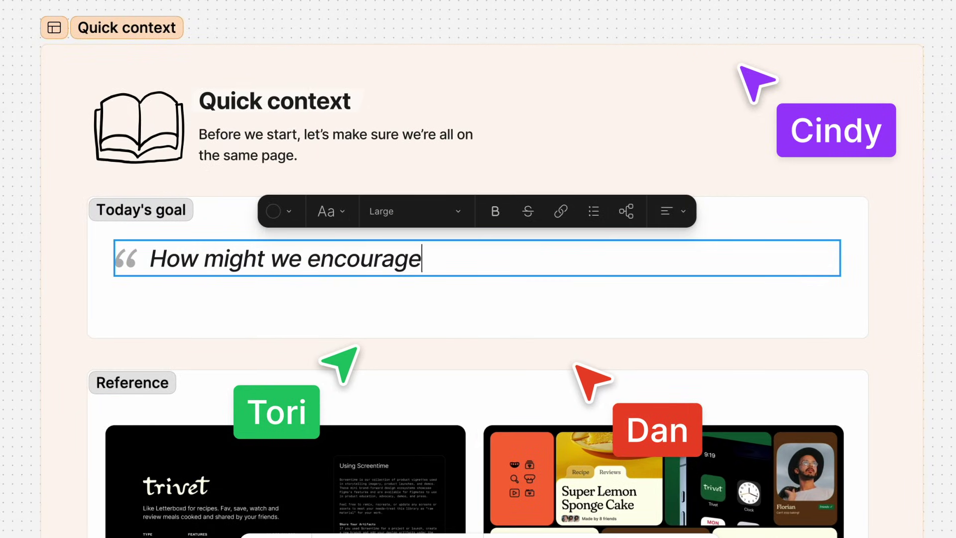
type(" users to save the recipes they're interested in?\"")
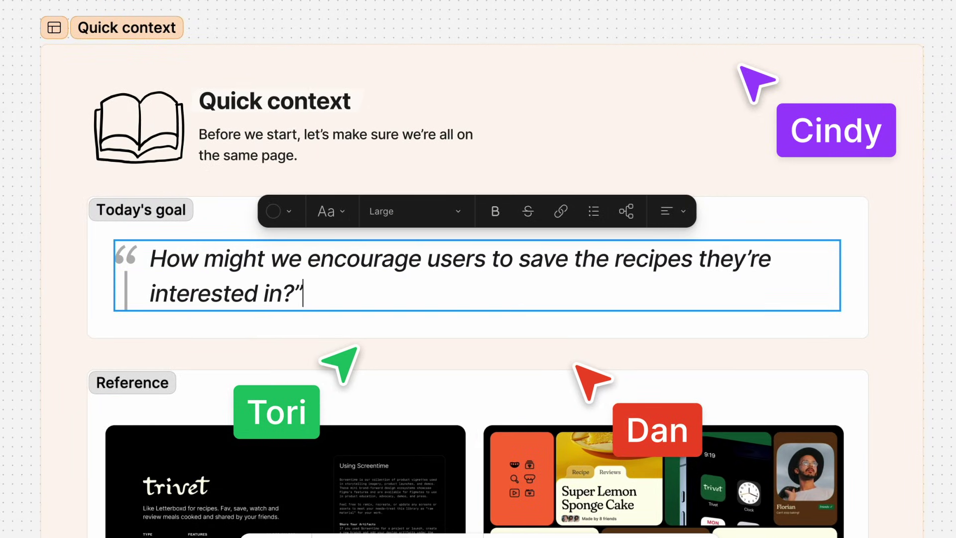
Finish entering the how-might-we question about saving recipes in the Today's goal box.
key("Escape")
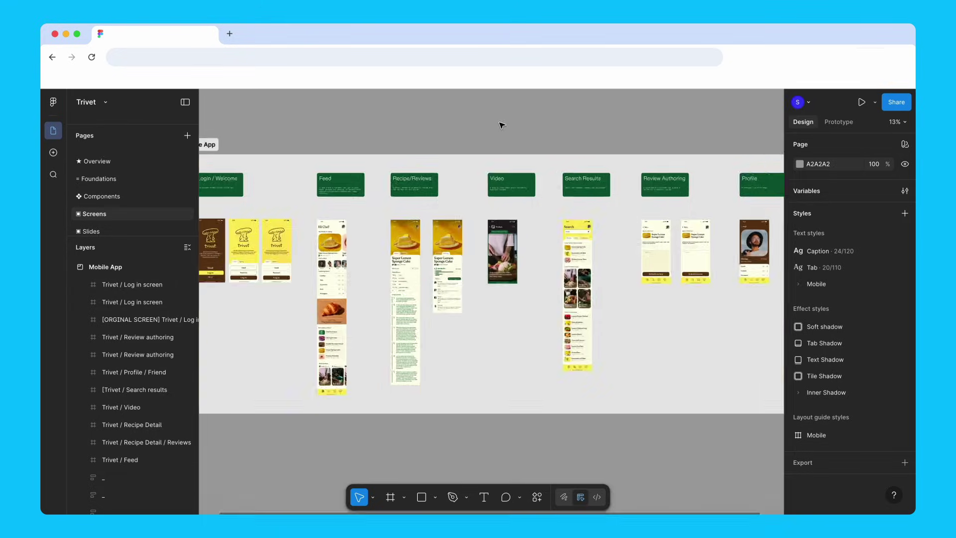
scroll(501, 125, "up", 8)
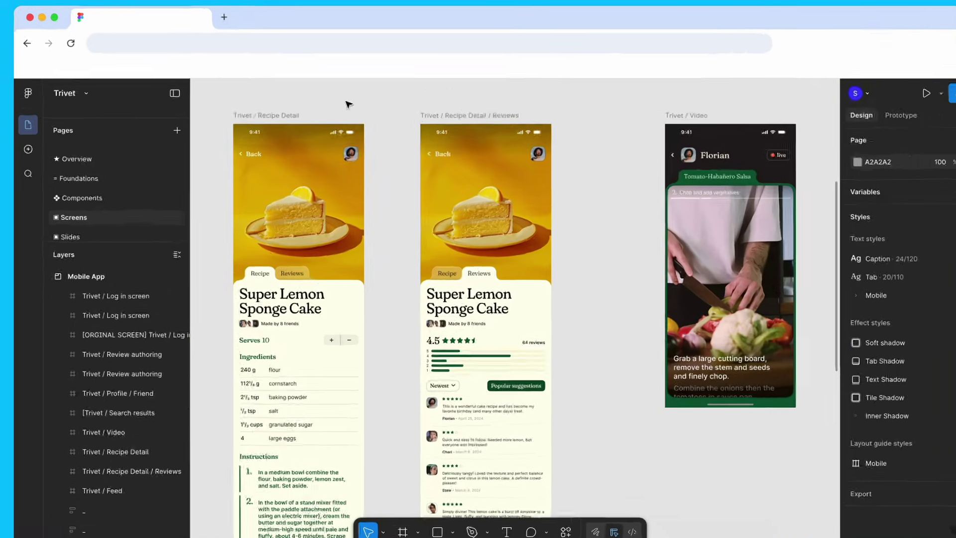
Send the Trivet / Recipe Detail frame to Figma Make from its context menu.
right_click(255, 138)
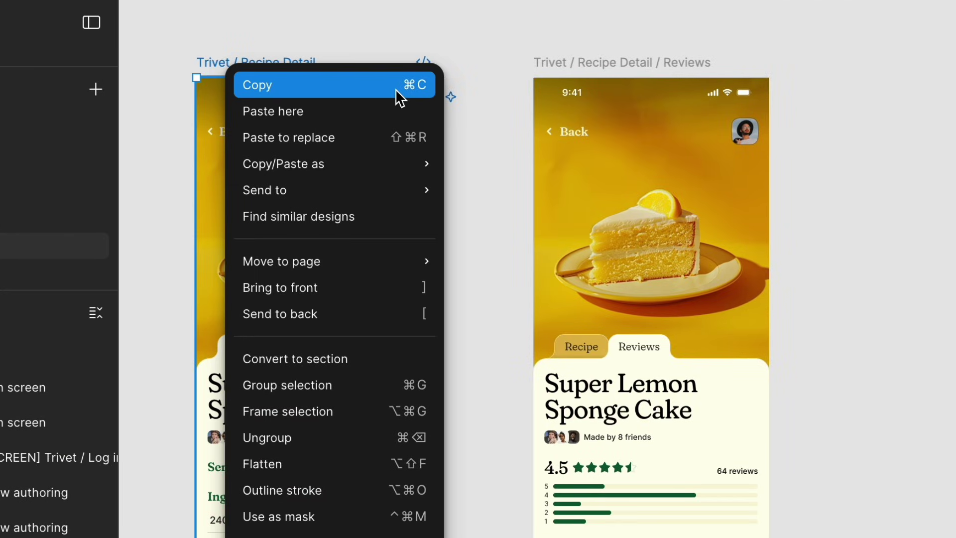
mouse_move(333, 190)
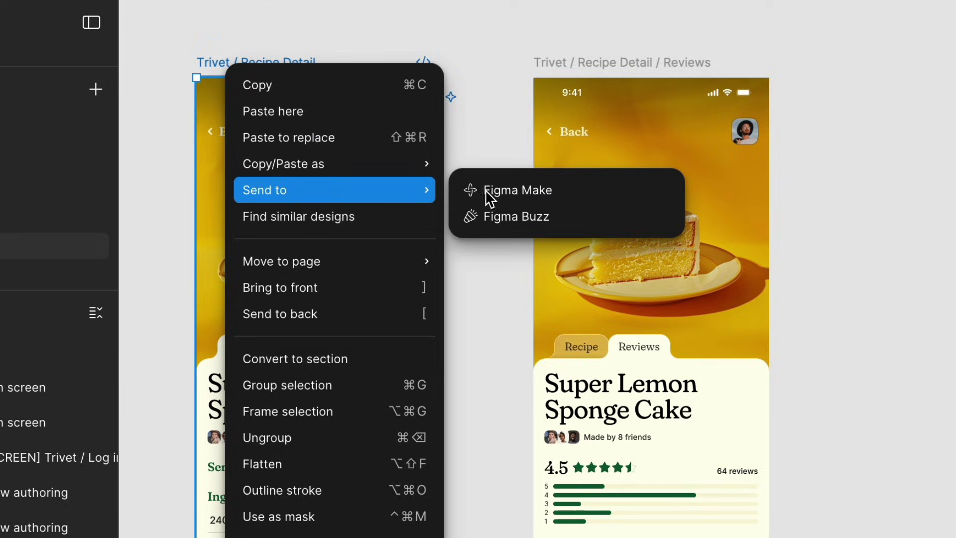
left_click(673, 198)
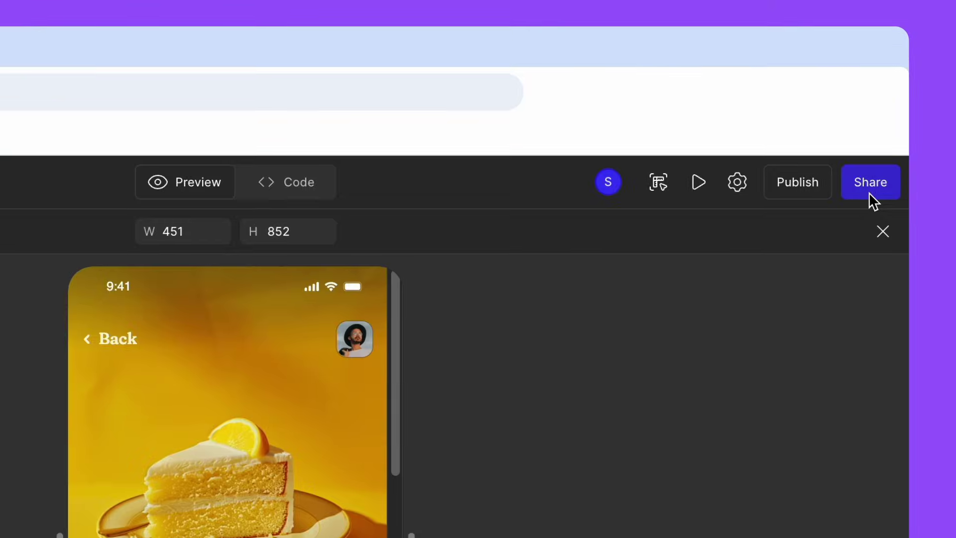
Publish the recipe prototype as a template and go to the Resources page.
left_click(870, 182)
left_click(632, 292)
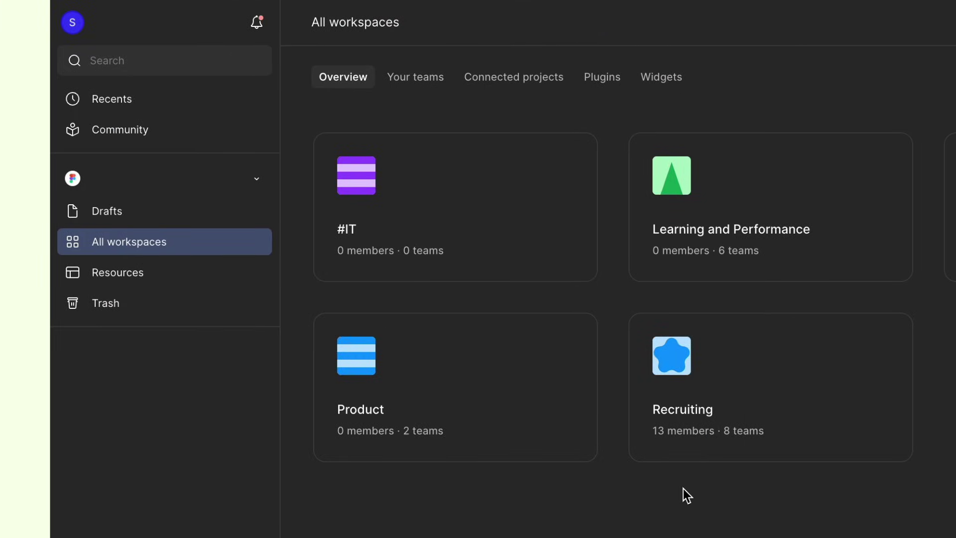
left_click(249, 272)
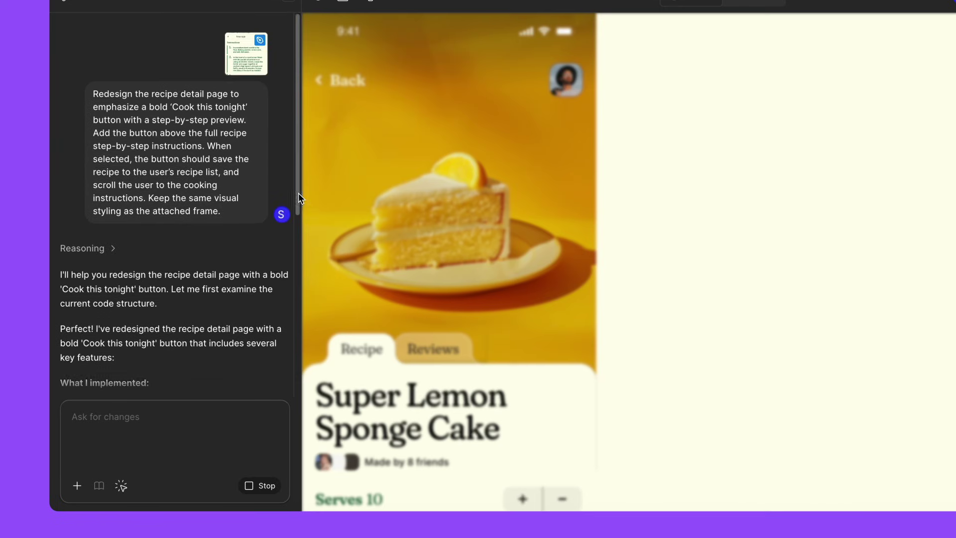
left_click_drag(298, 193, 298, 373)
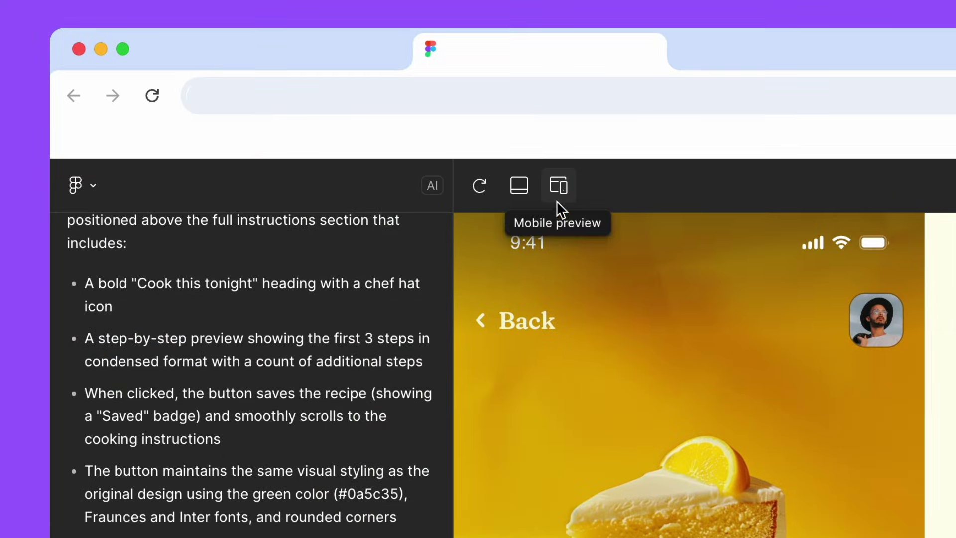
Request a dark brown pressed fill for Cook this tonight, then restore the original as Version 3.
left_click(559, 186)
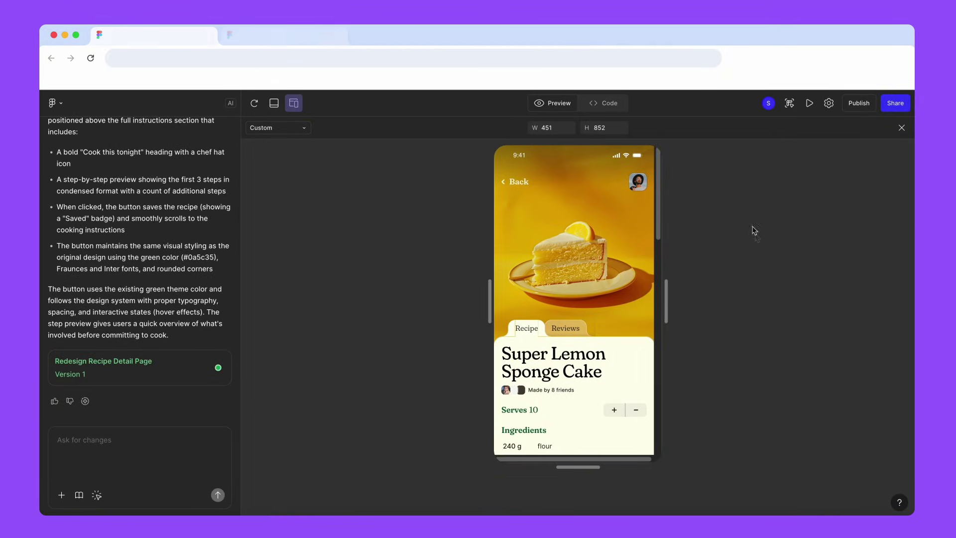
scroll(657, 267, "down", 5)
left_click(632, 374)
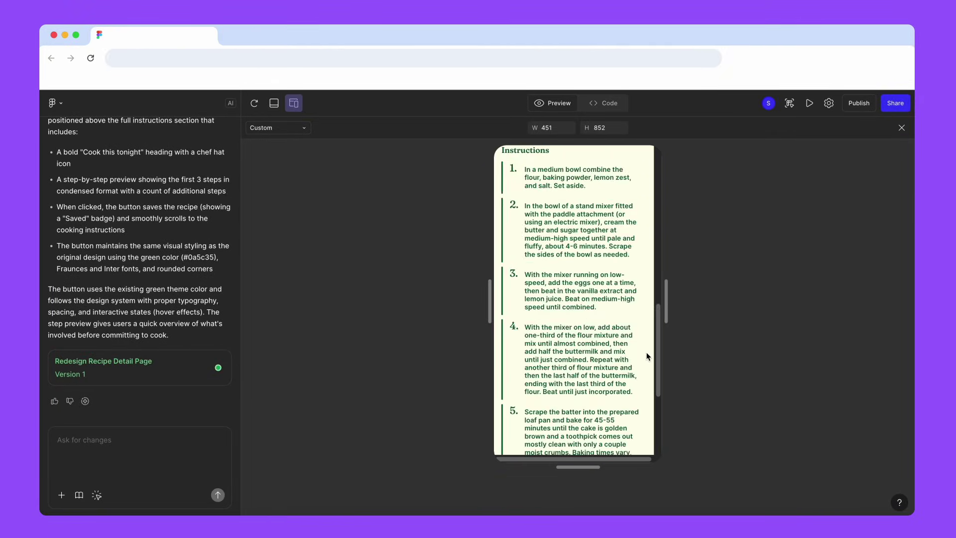
scroll(646, 352, "up", 5)
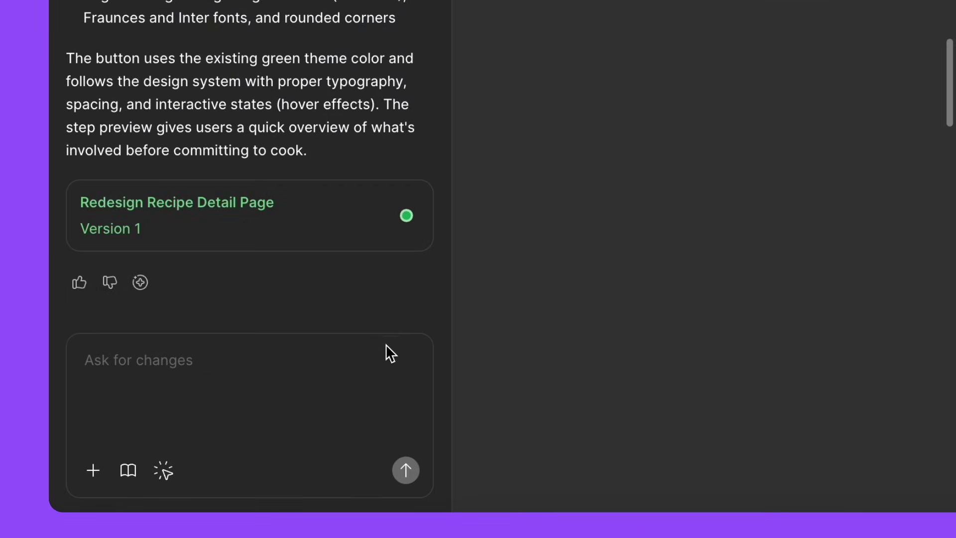
left_click(389, 353)
type("When the button is pressed, change the button fill to 221D1D.")
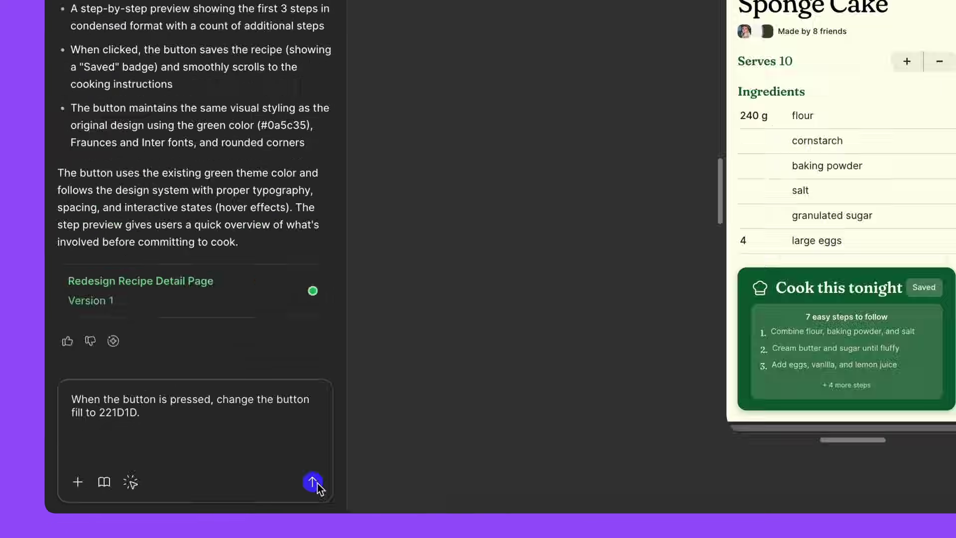
left_click(406, 470)
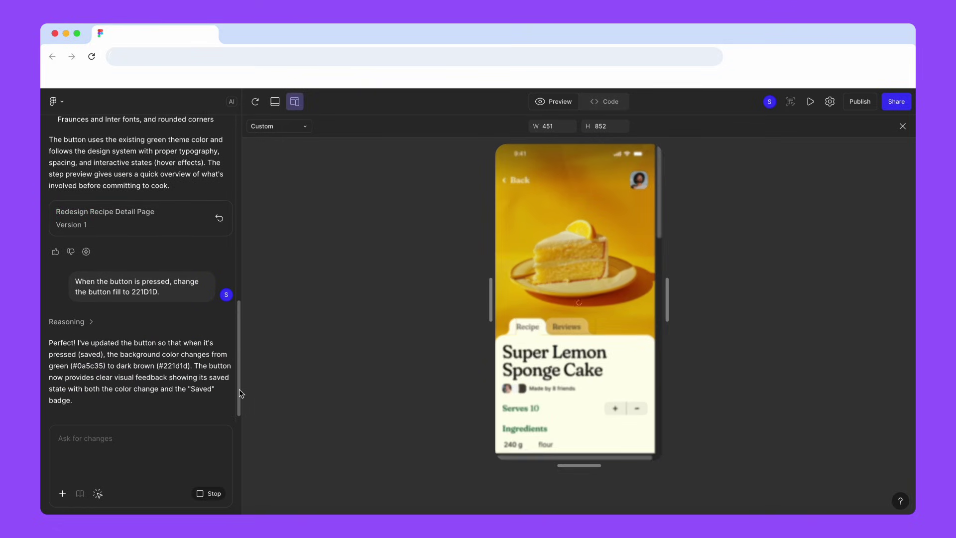
scroll(575, 299, "down", 5)
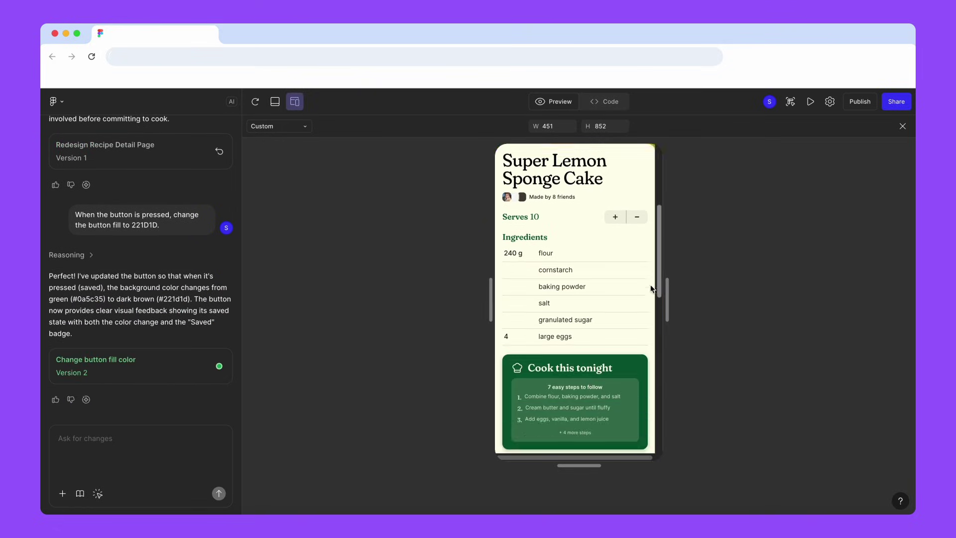
scroll(576, 299, "down", 5)
scroll(630, 359, "down", 1)
scroll(630, 359, "up", 8)
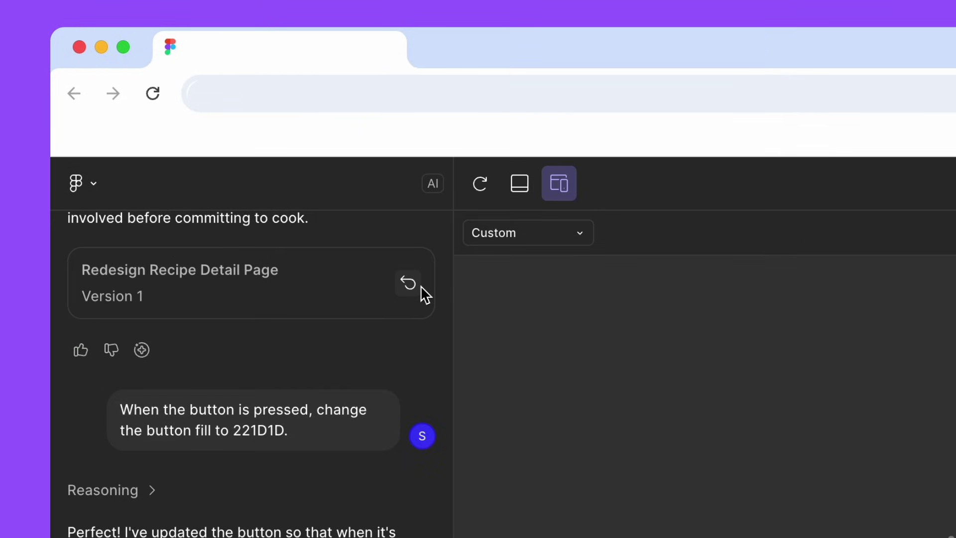
left_click(409, 282)
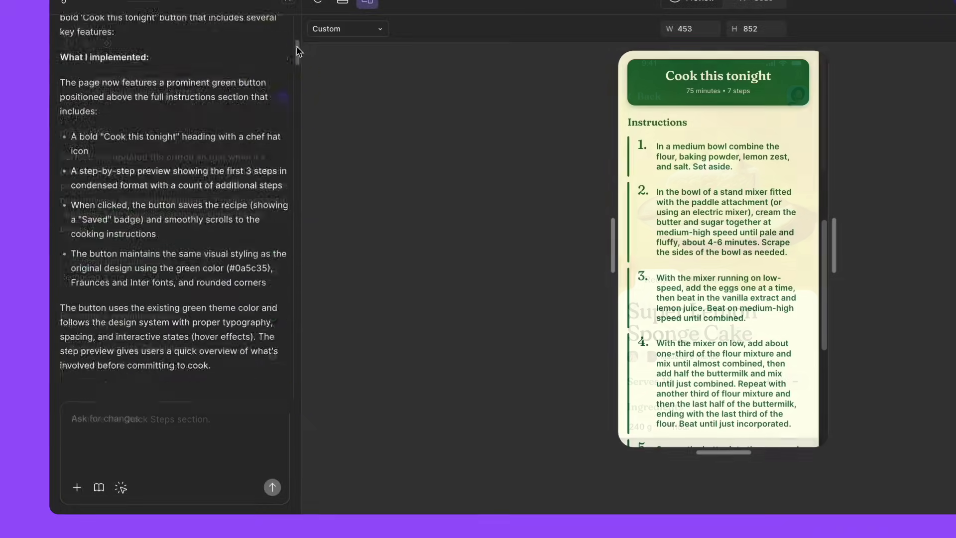
left_click_drag(297, 46, 297, 381)
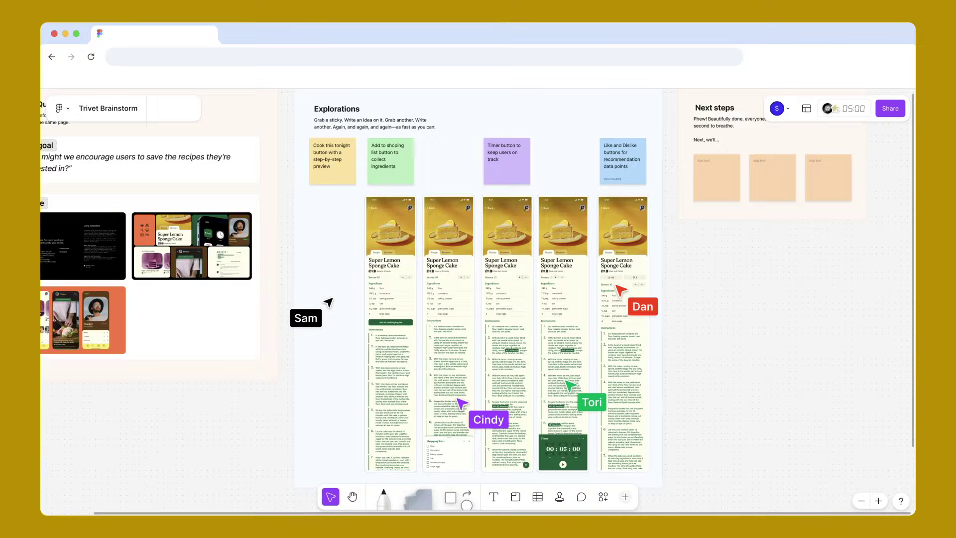
Paste the copied Cook this tonight design onto the FigJam board as a phone frame.
key("ctrl+v")
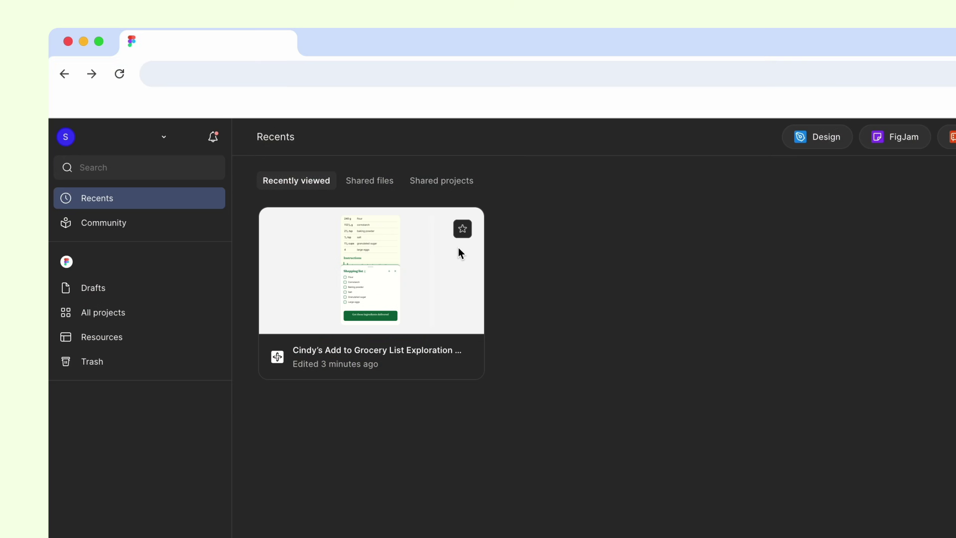
Duplicate the grocery list exploration and prompt a 'Powered by World Peas' delivery-button subtitle.
right_click(458, 248)
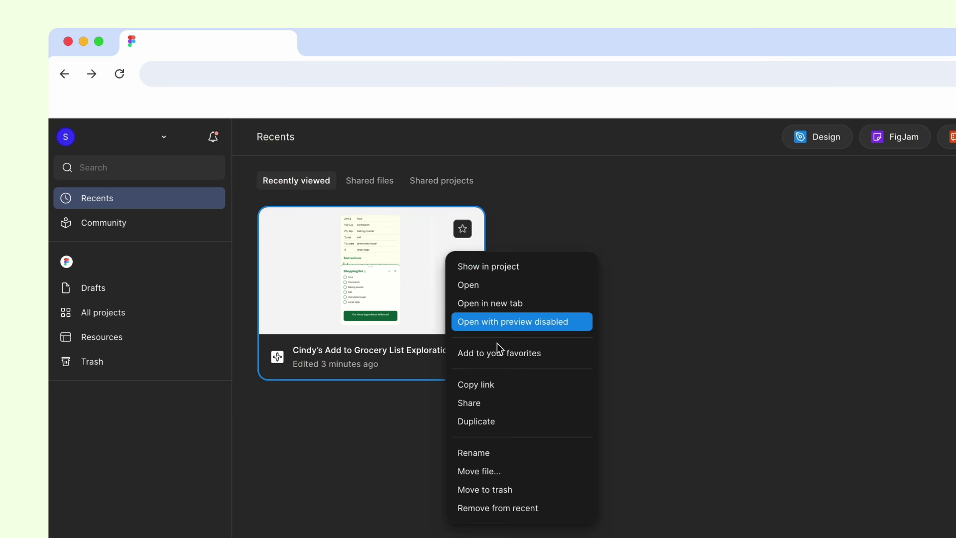
left_click(535, 421)
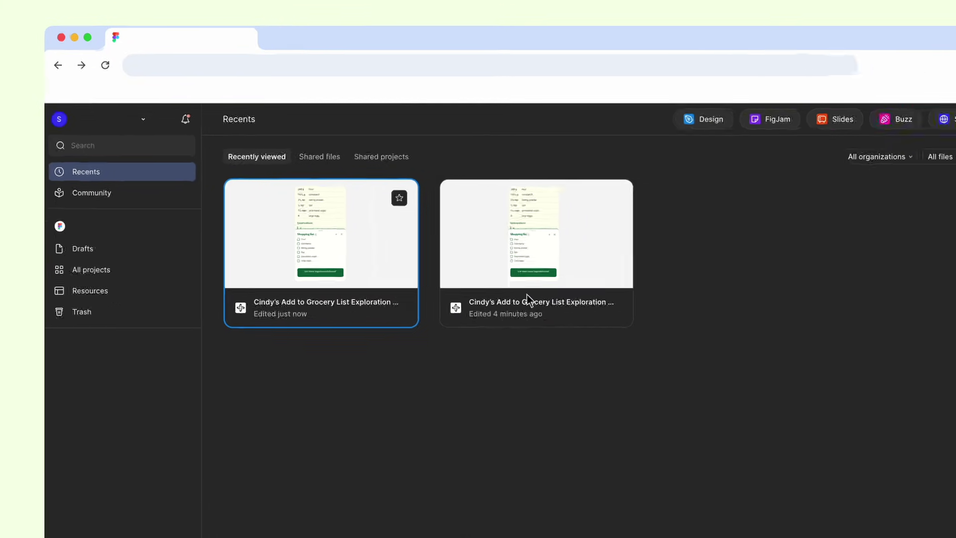
double_click(613, 349)
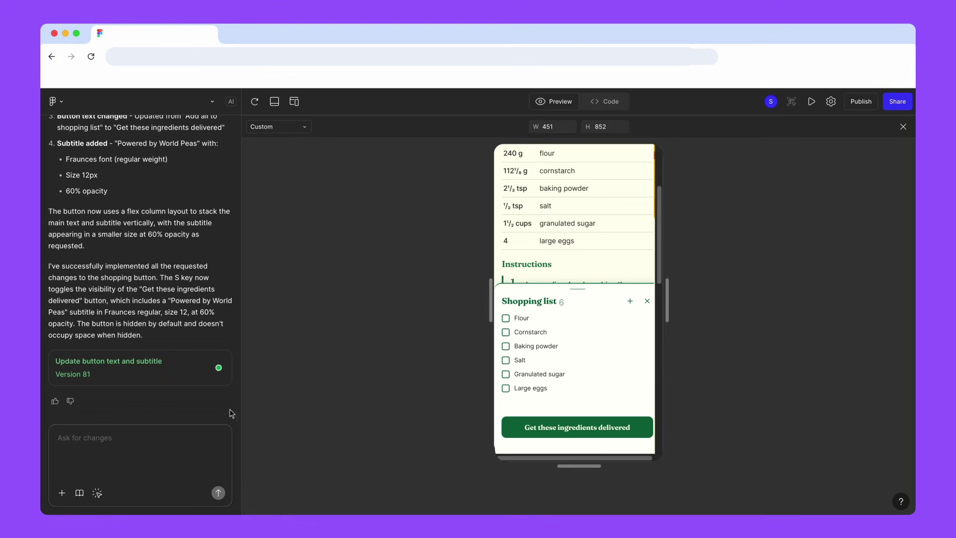
type("Add a subtitle to the Get these ingredients delivered button that reads “Powered by World Peas”. The subtitle should use Fraunces as the font, be size 12, use regular weight, be center aligned and have a 60% opacity.")
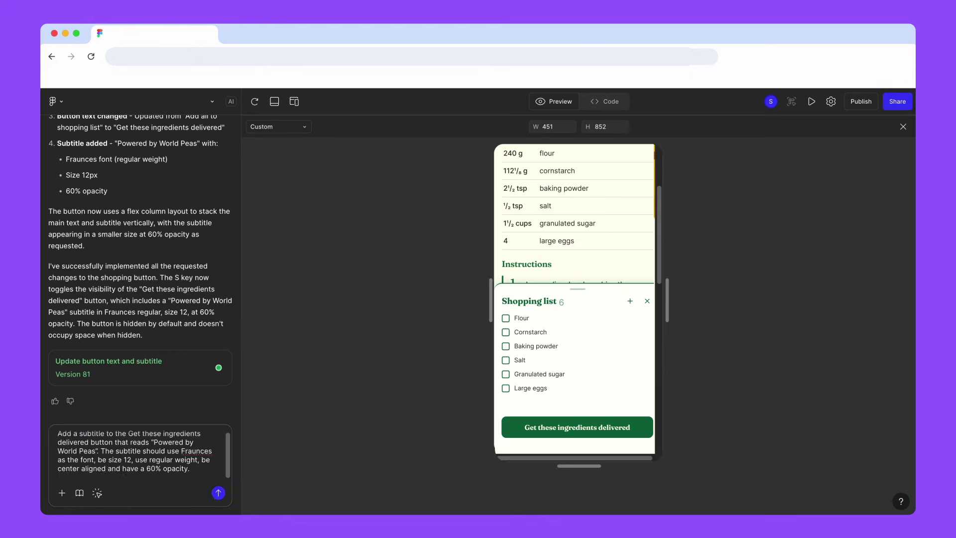
key("Return")
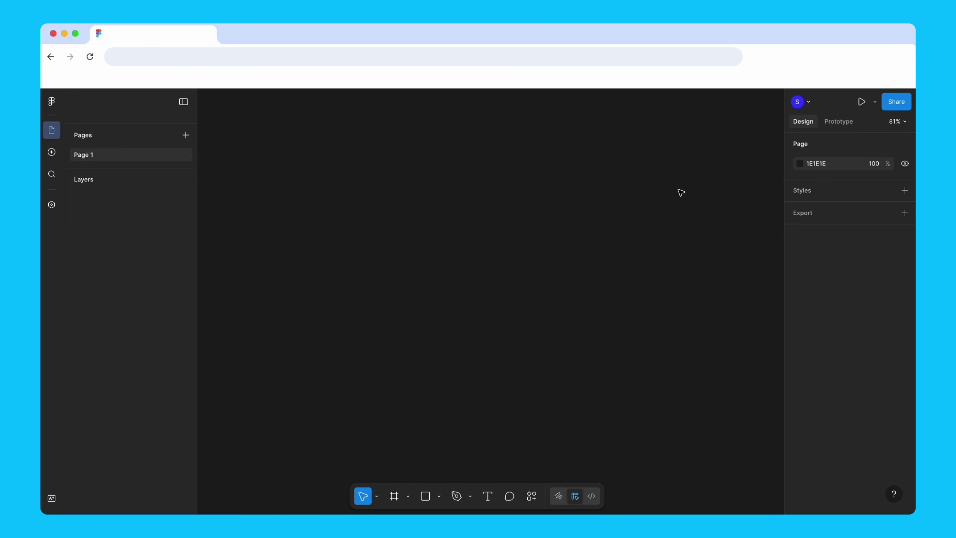
Paste the Recipe Detail shopping list screen, then select and deselect its item count layer.
key("ctrl+v")
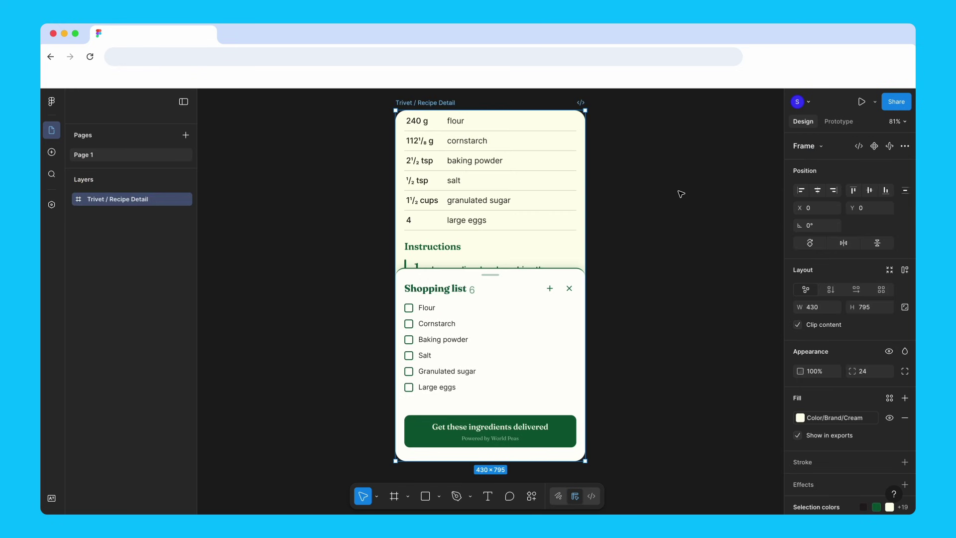
double_click(473, 290)
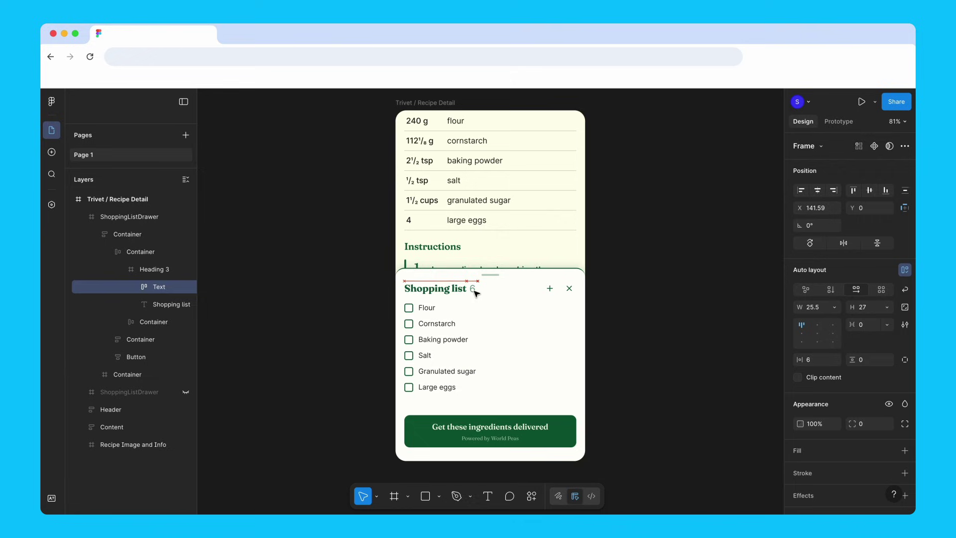
left_click(668, 197)
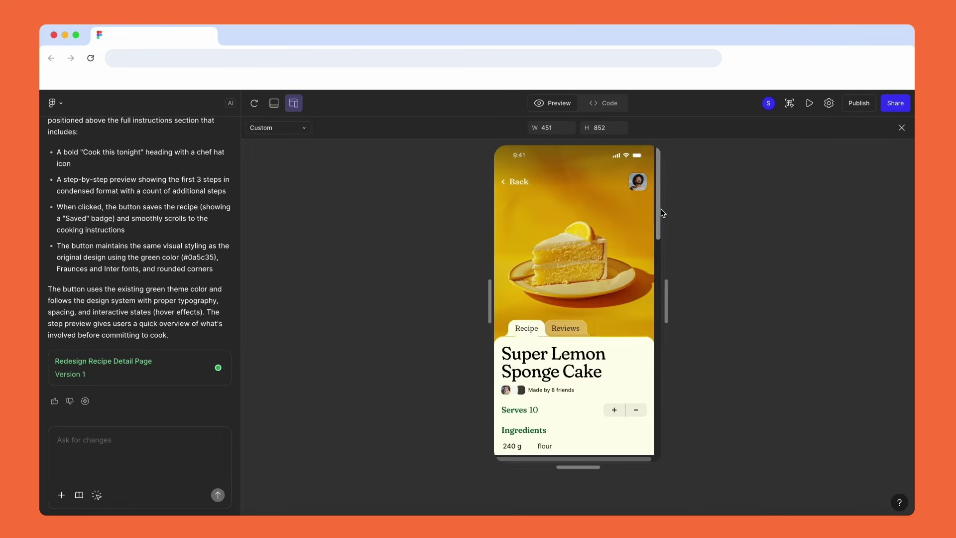
scroll(597, 336, "down", 5)
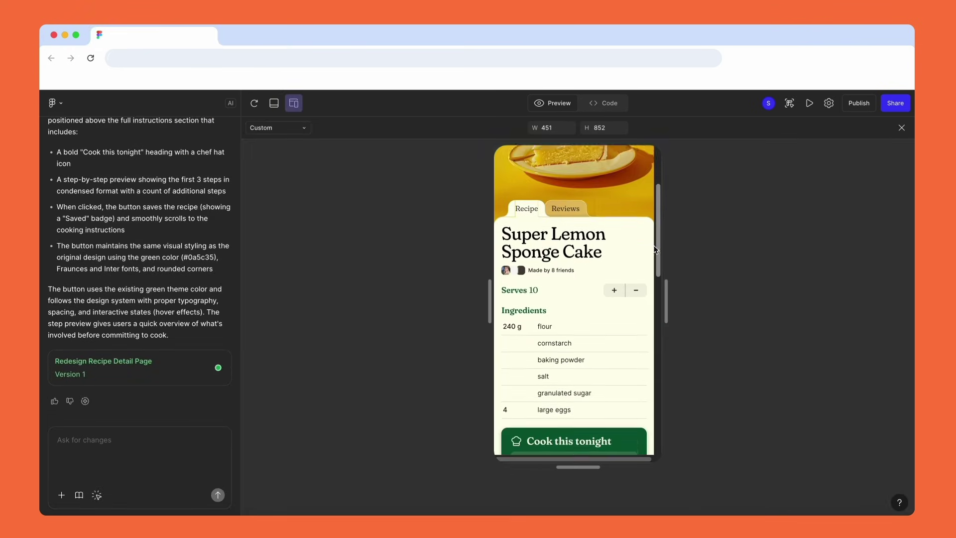
scroll(630, 364, "down", 5)
scroll(630, 363, "up", 8)
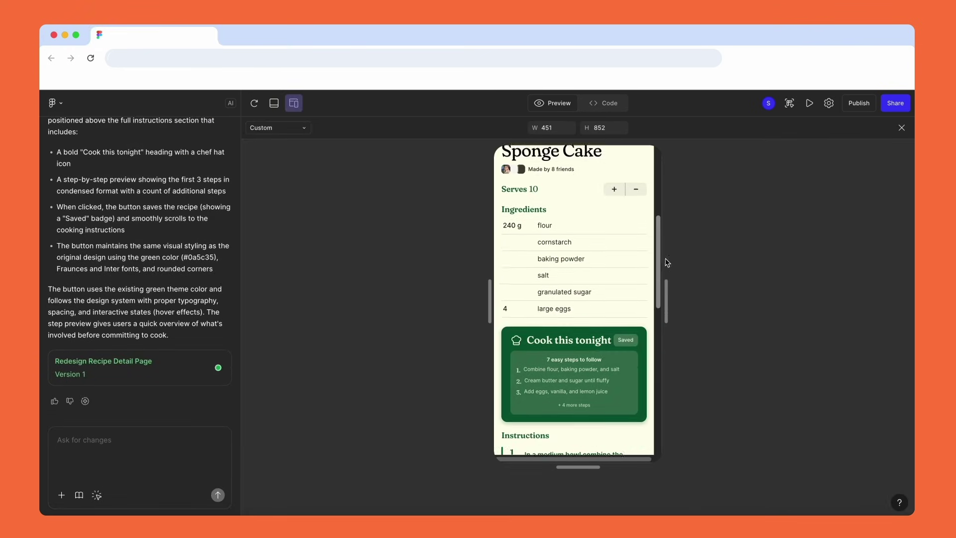